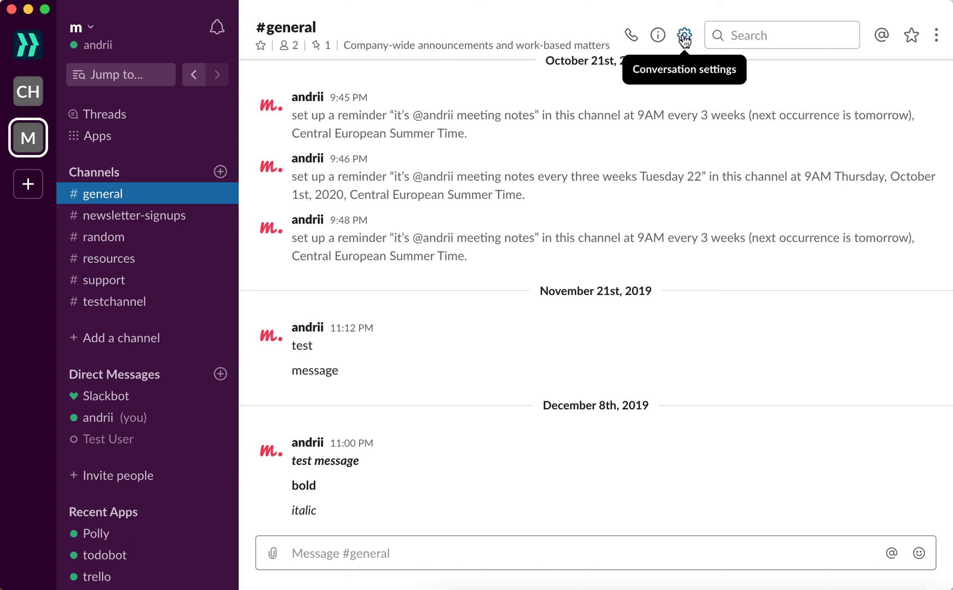
Step: Open Manage posting permissions for #general from the channel's gear menu
click(685, 39)
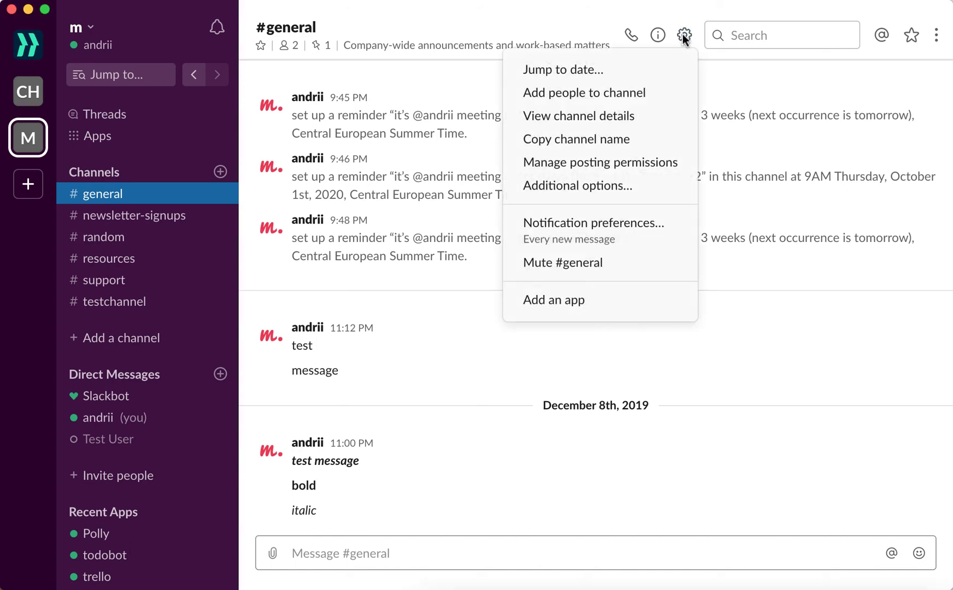
click(563, 164)
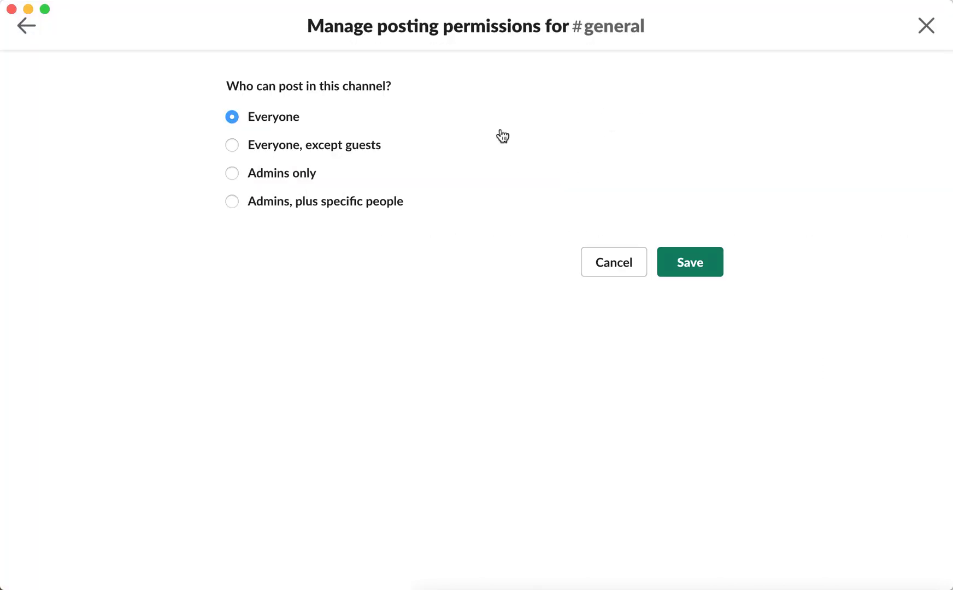
Step: Set #general posting to Admins only, disallow threads, and save
click(289, 183)
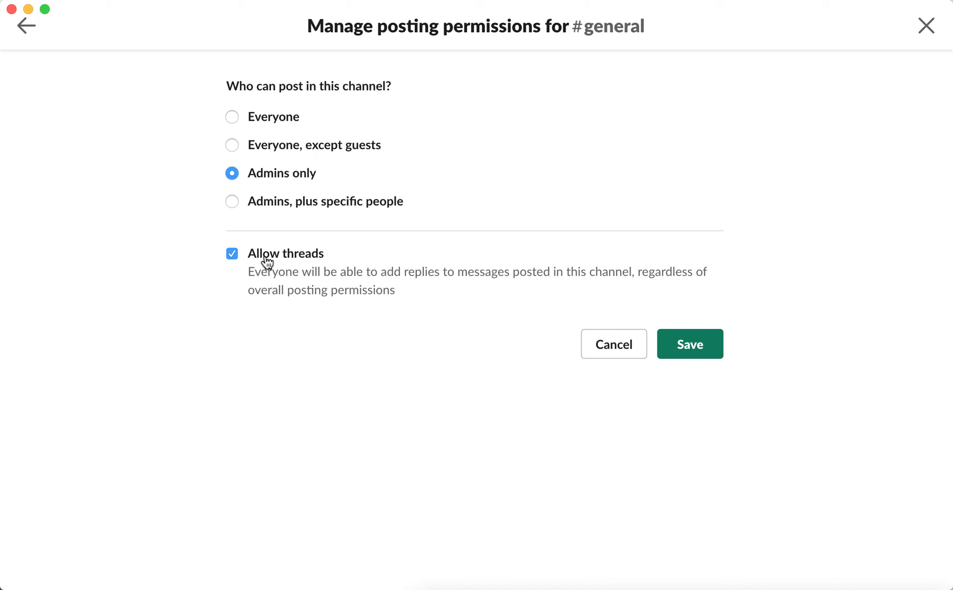
click(267, 262)
click(685, 345)
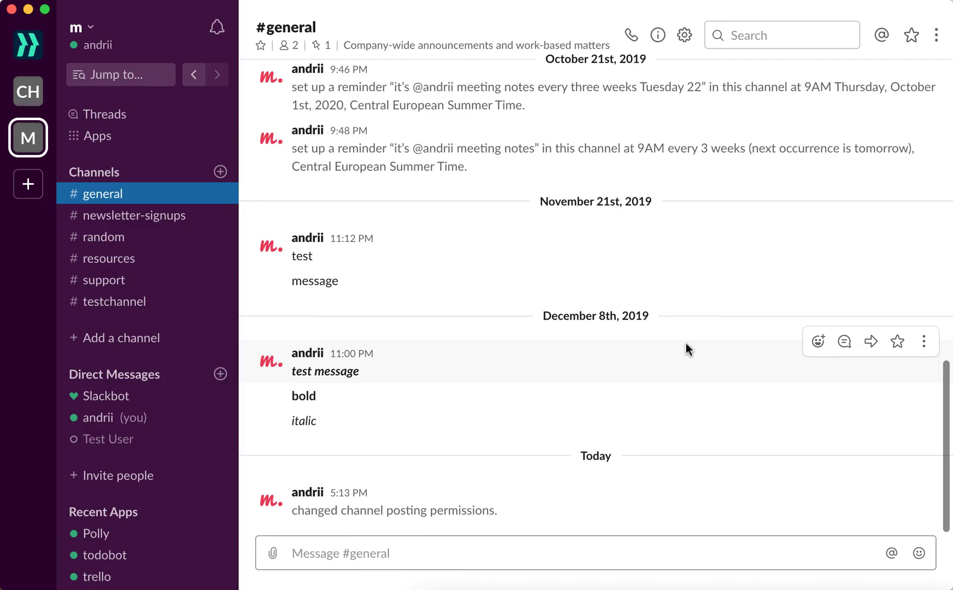